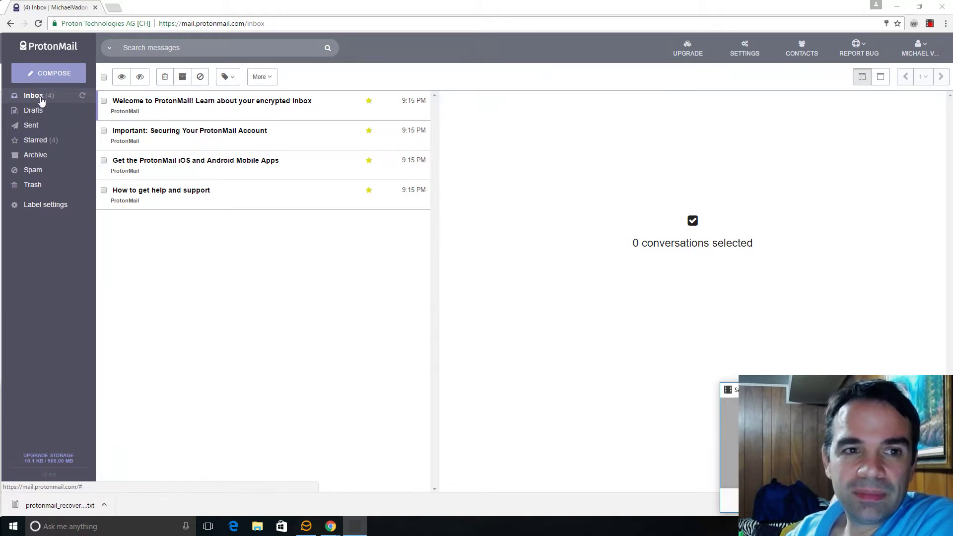
Step: Start a new message addressed to the suggested Gmail recipient
left_click(53, 77)
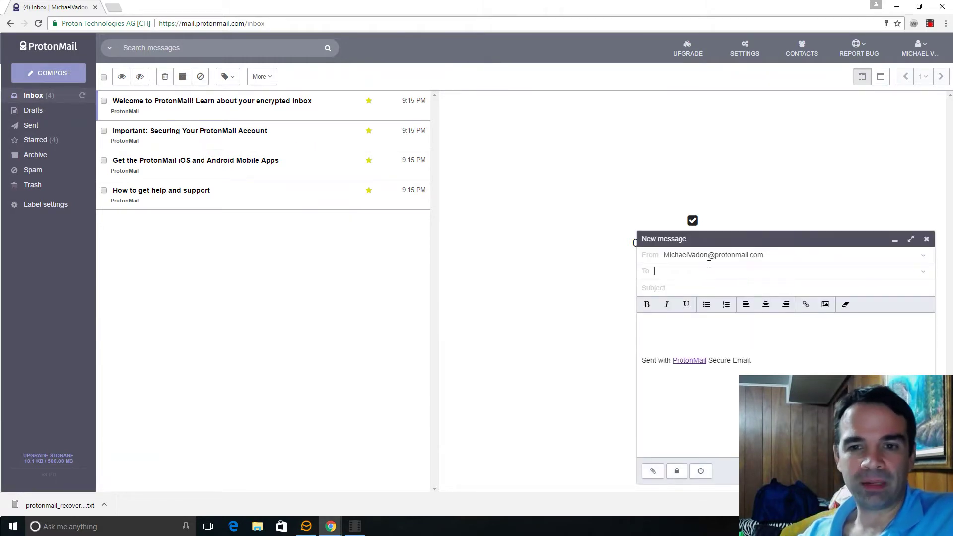
type("m")
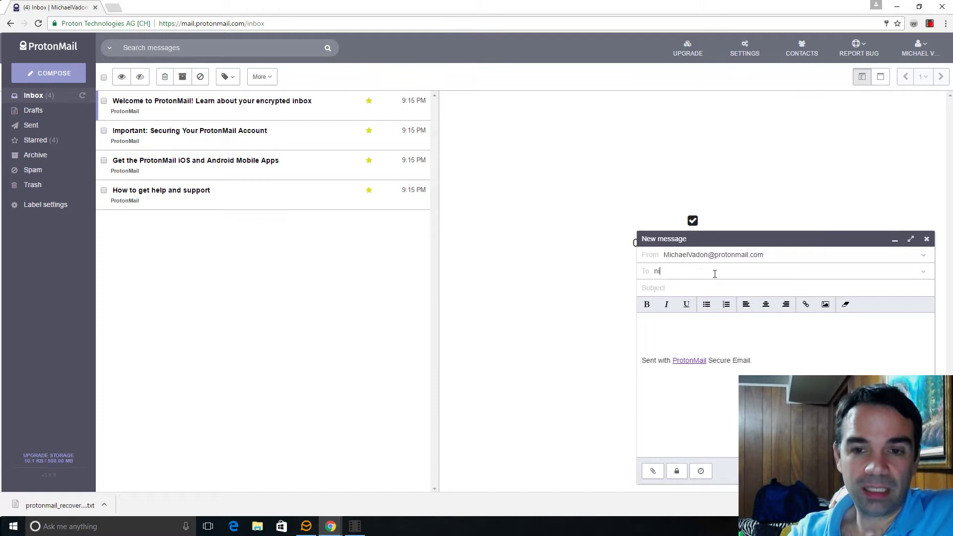
type("ich")
key("BackSpace")
key("BackSpace")
key("BackSpace")
key("BackSpace")
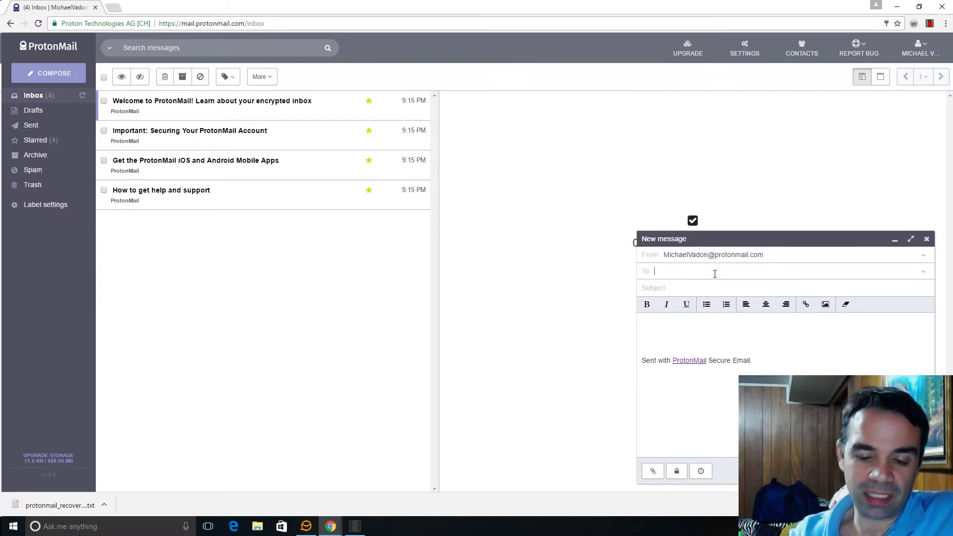
type("mikei")
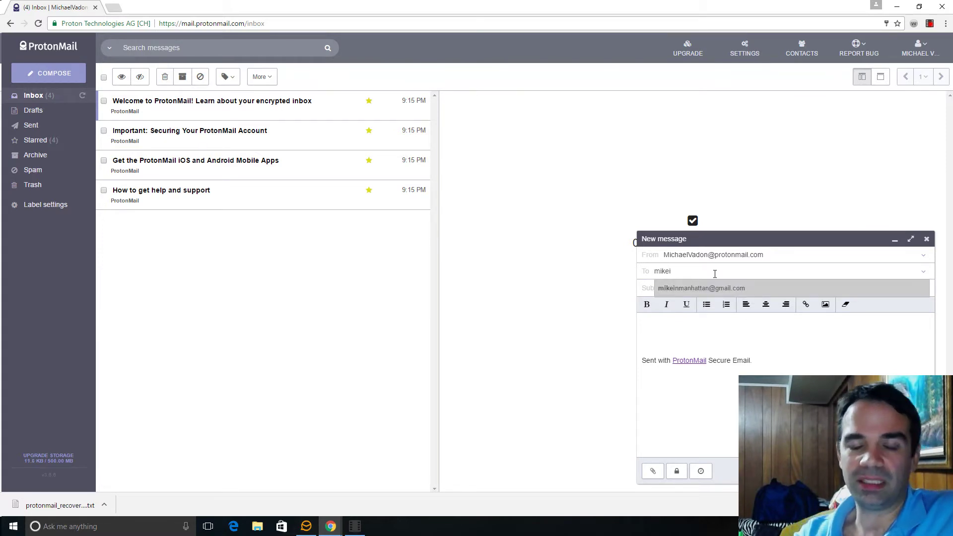
left_click(735, 289)
Step: Enter the subject 'Test' and the body 'This is a test email.'
left_click(736, 289)
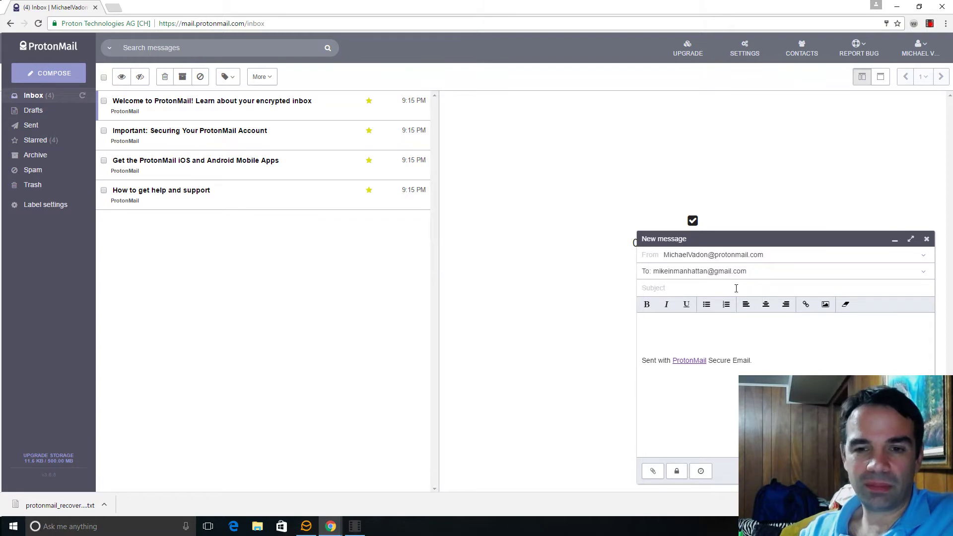
type("Test")
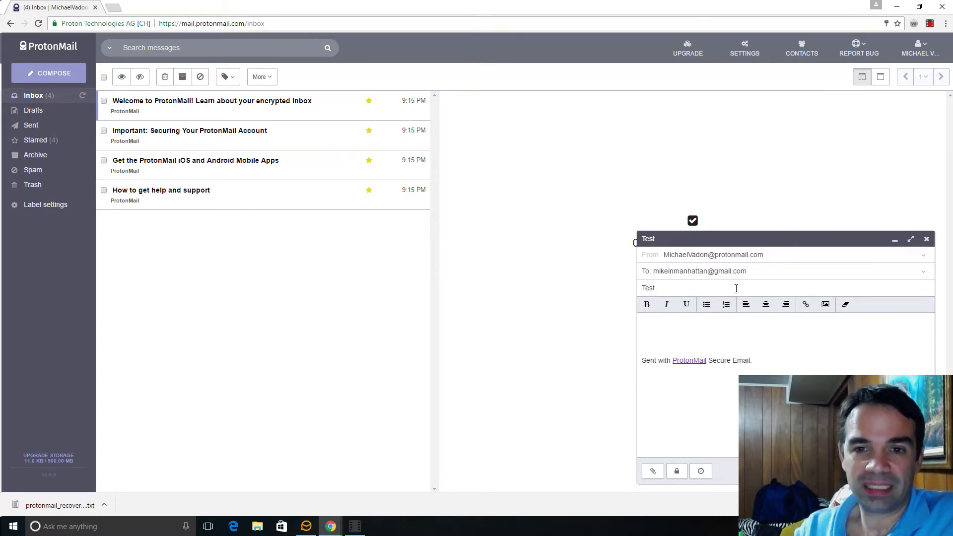
left_click(735, 330)
type("This i")
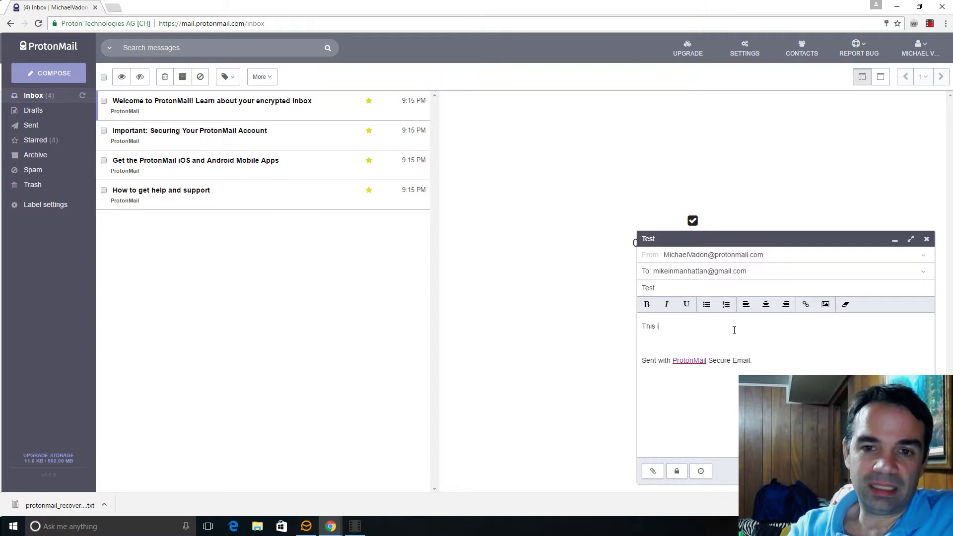
type("s a tes")
key("BackSpace")
key("BackSpace")
key("BackSpace")
type("te")
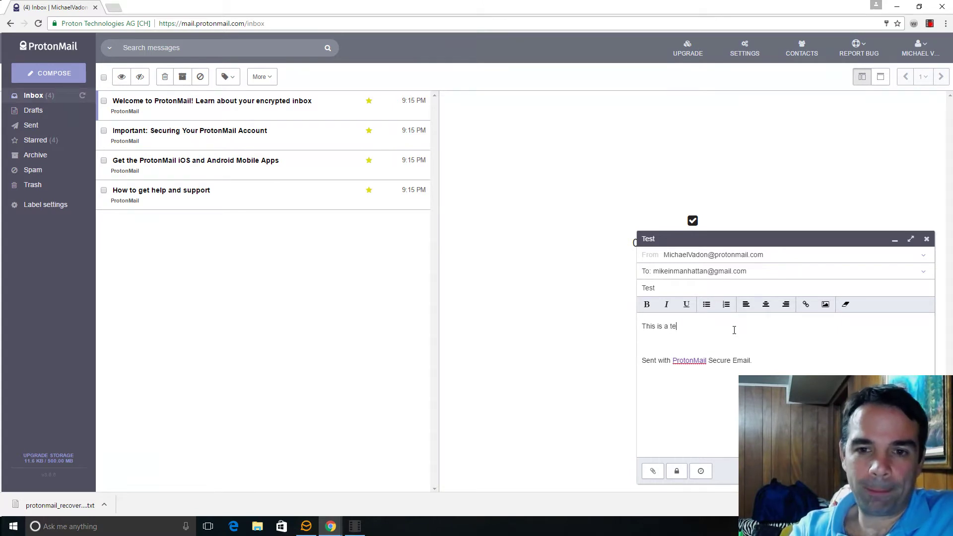
type("st ema")
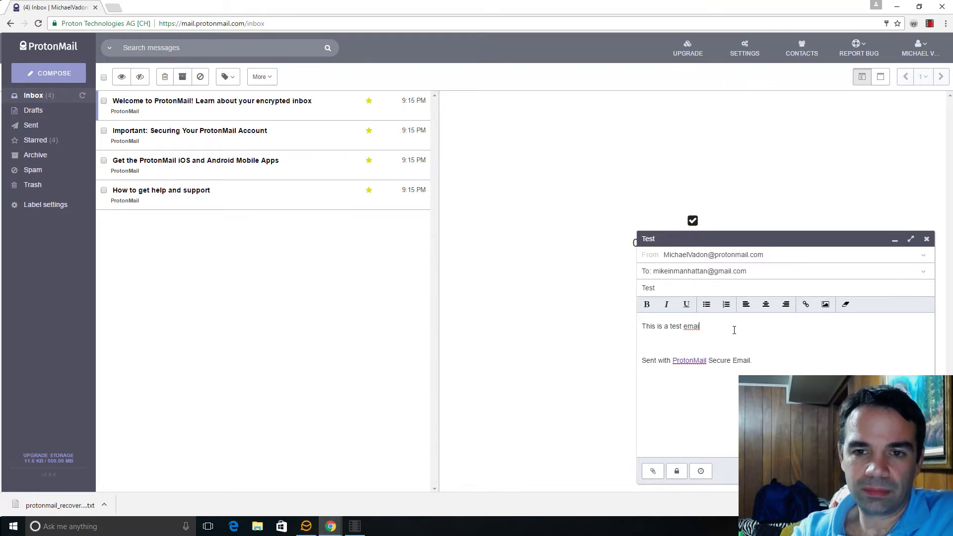
type("il.")
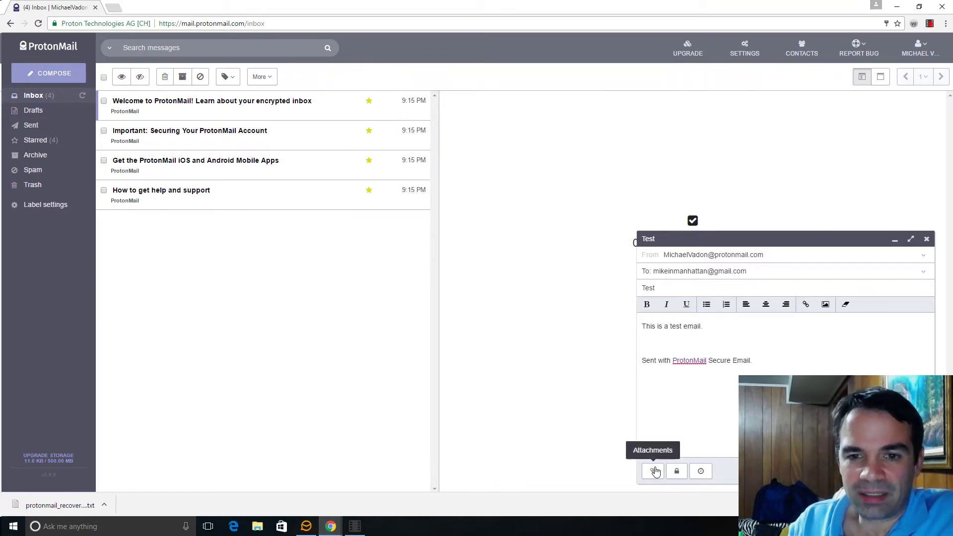
Step: Set a message password and hint for non-ProtonMail recipients, retyping the confirmation to match
left_click(677, 472)
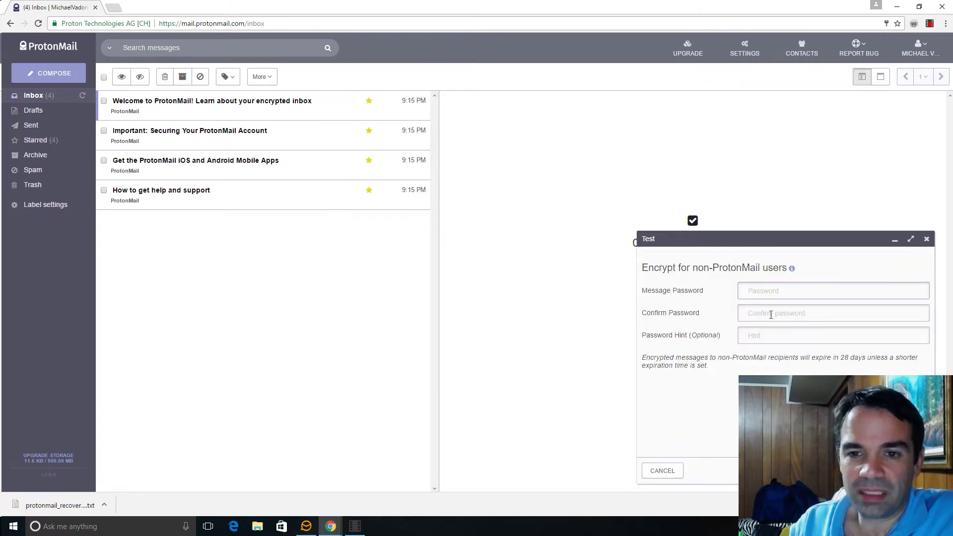
left_click(774, 292)
type("test")
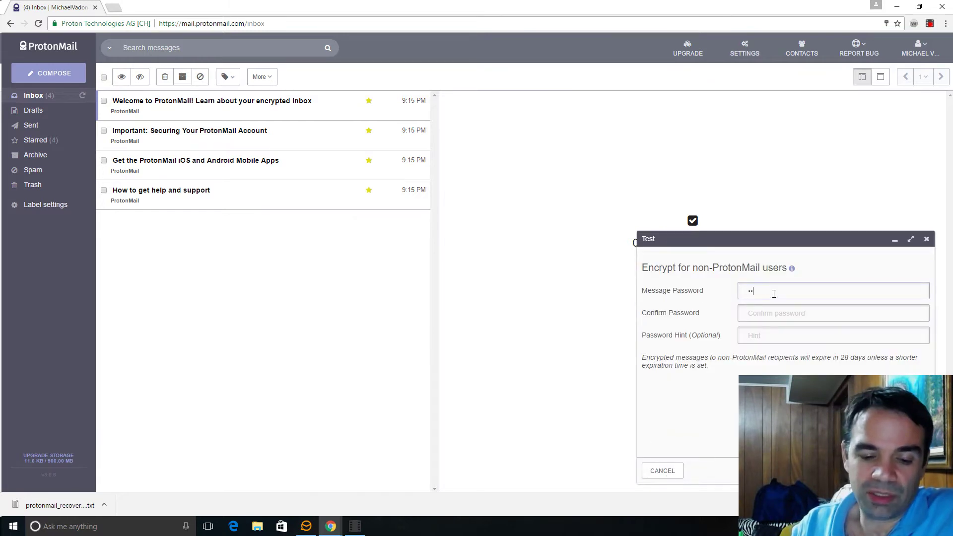
type("tes")
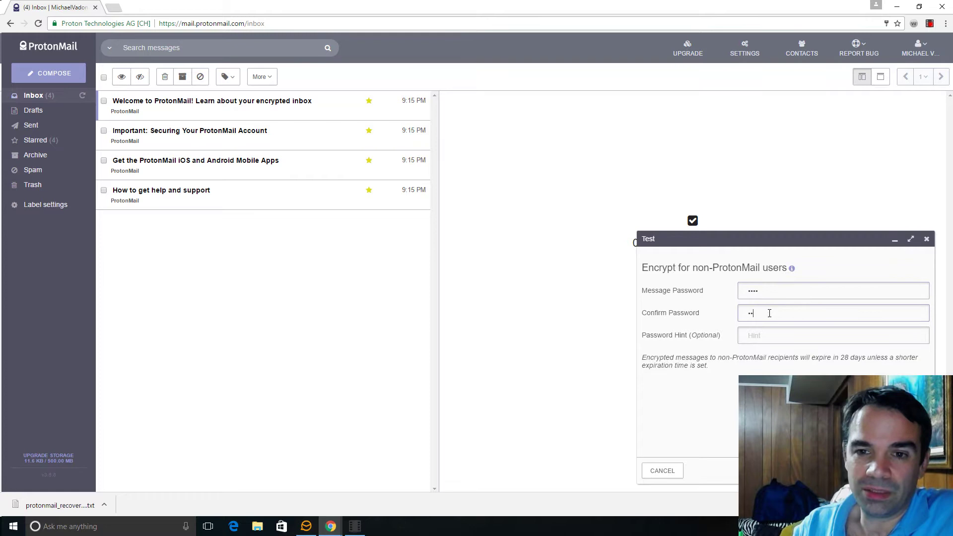
left_click(765, 336)
type("123")
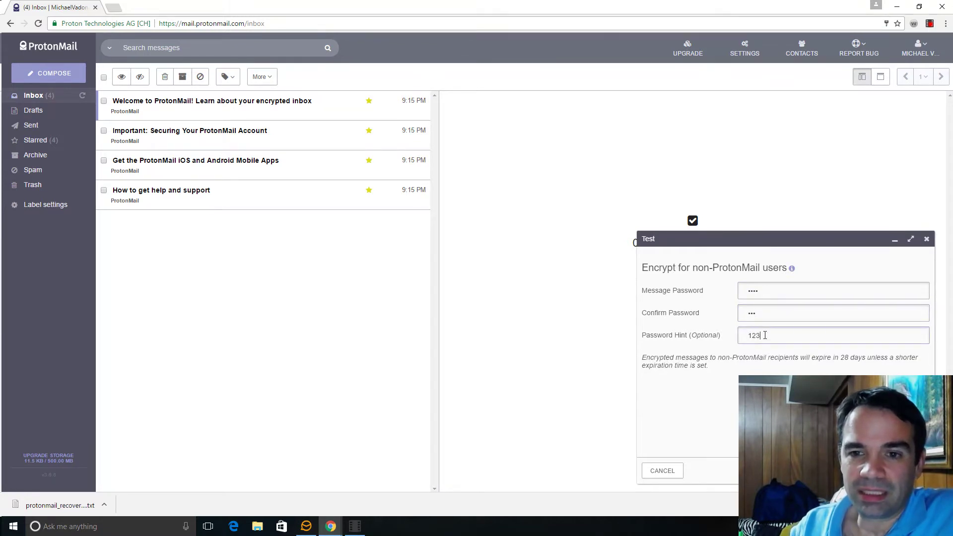
type("4")
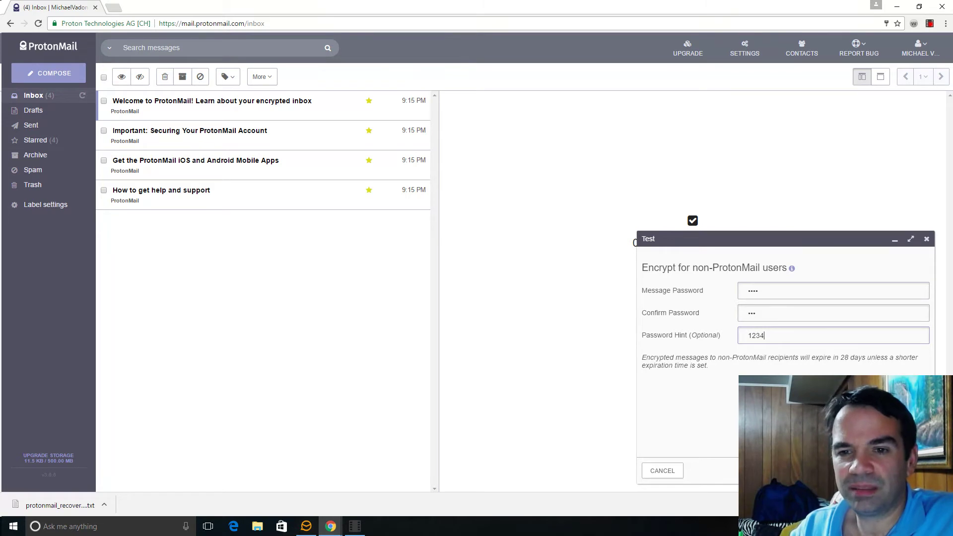
key("Return")
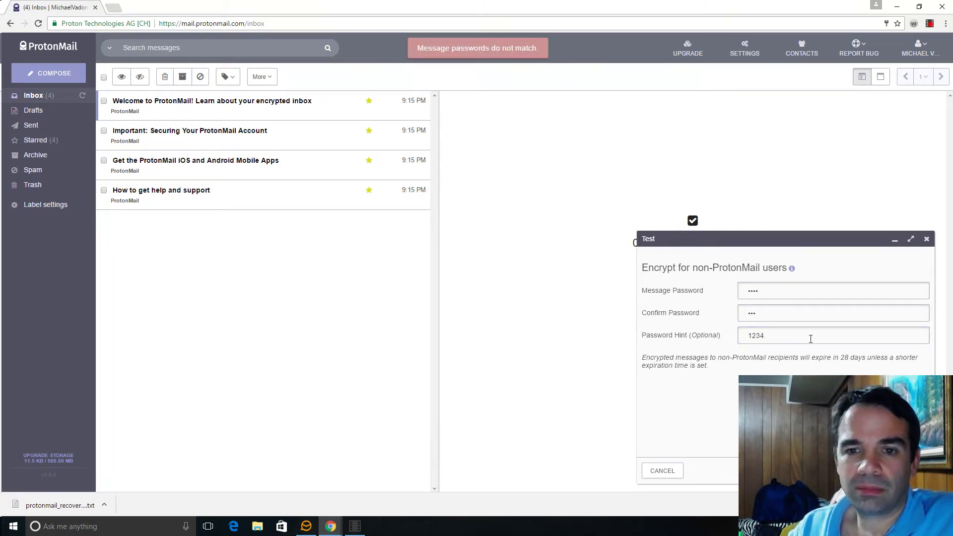
left_click(799, 312)
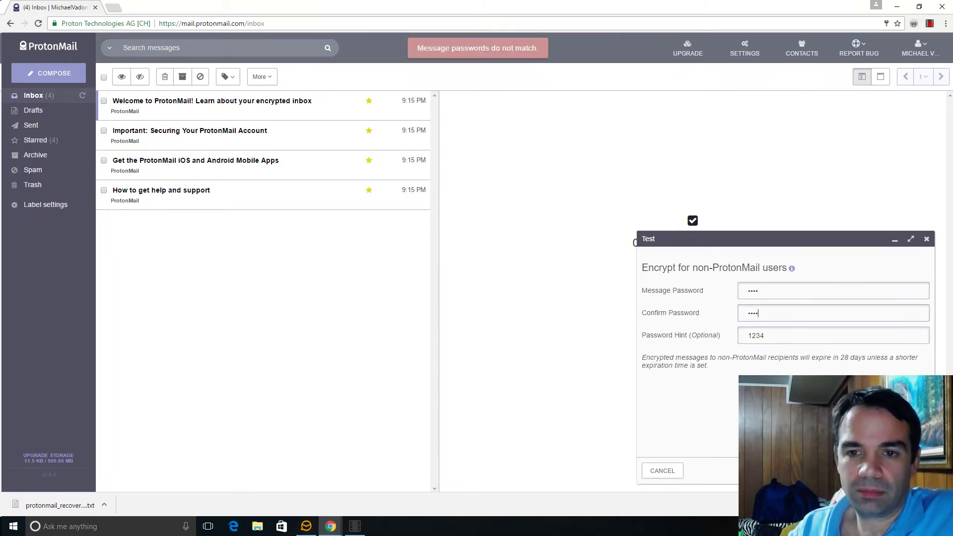
key("Return")
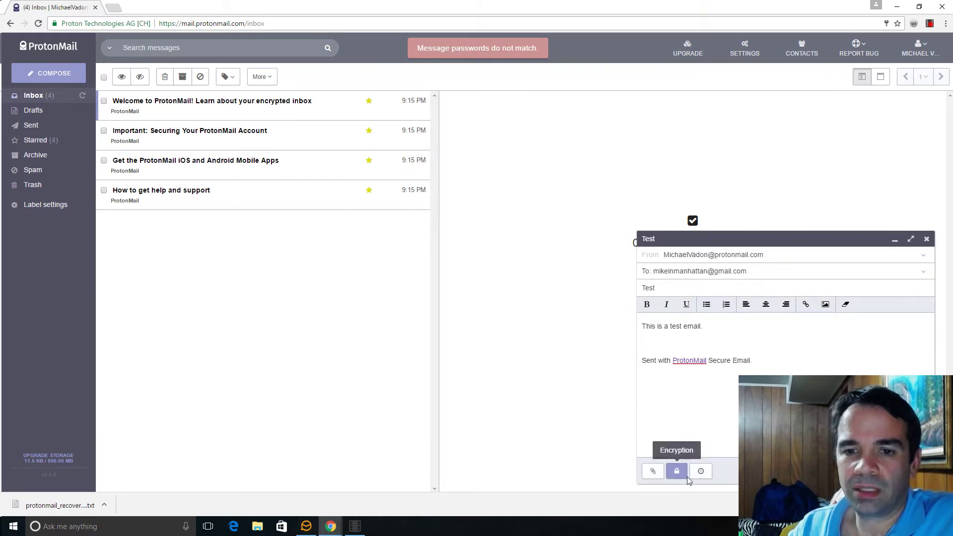
Step: Set the message expiration time to 1 day
left_click(701, 474)
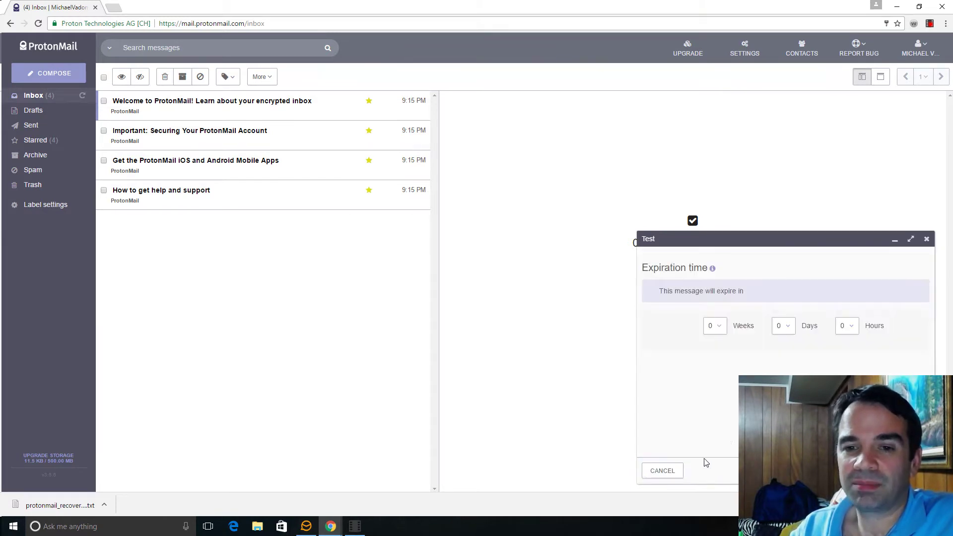
left_click(791, 327)
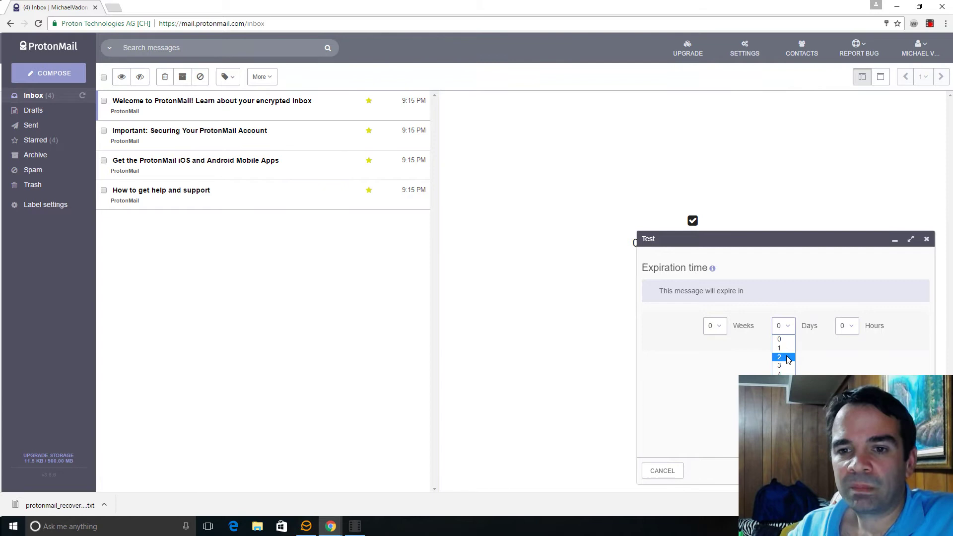
left_click(784, 348)
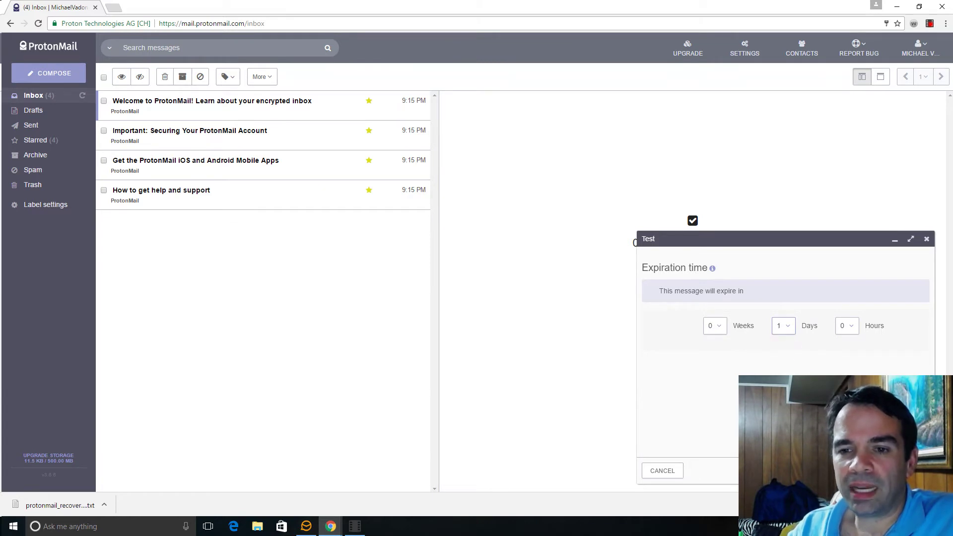
left_click(908, 471)
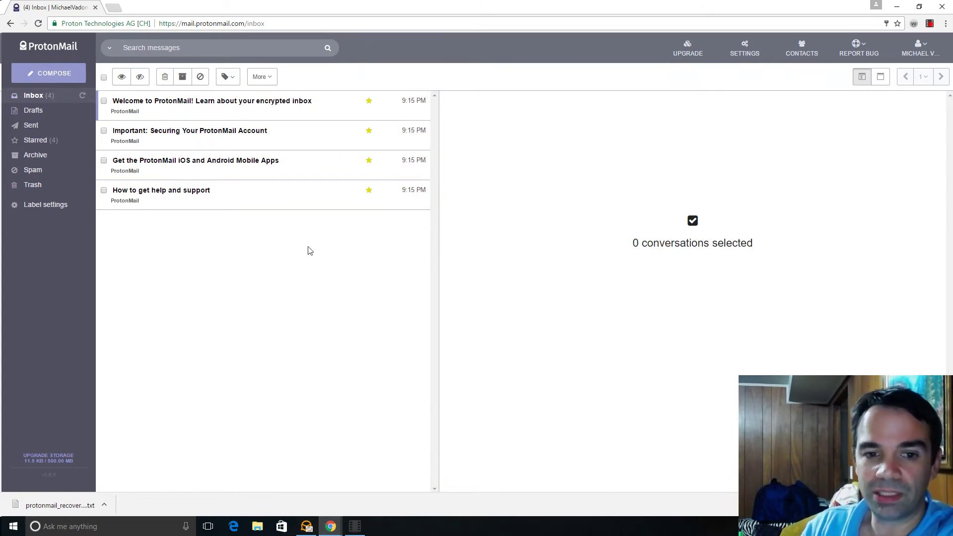
Step: In eM Client, open the 9:28 Test message, load its pictures, and follow View Secure Message
left_click(306, 526)
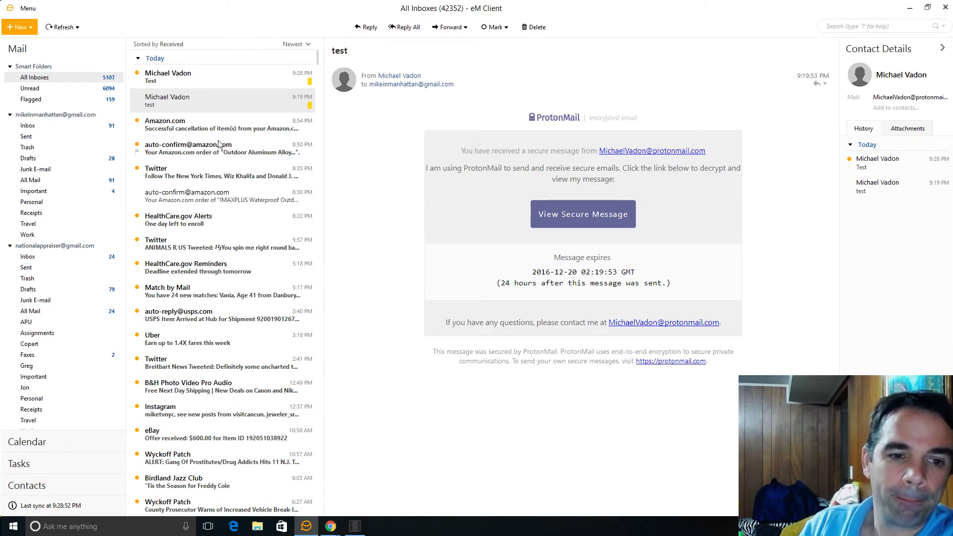
left_click(180, 82)
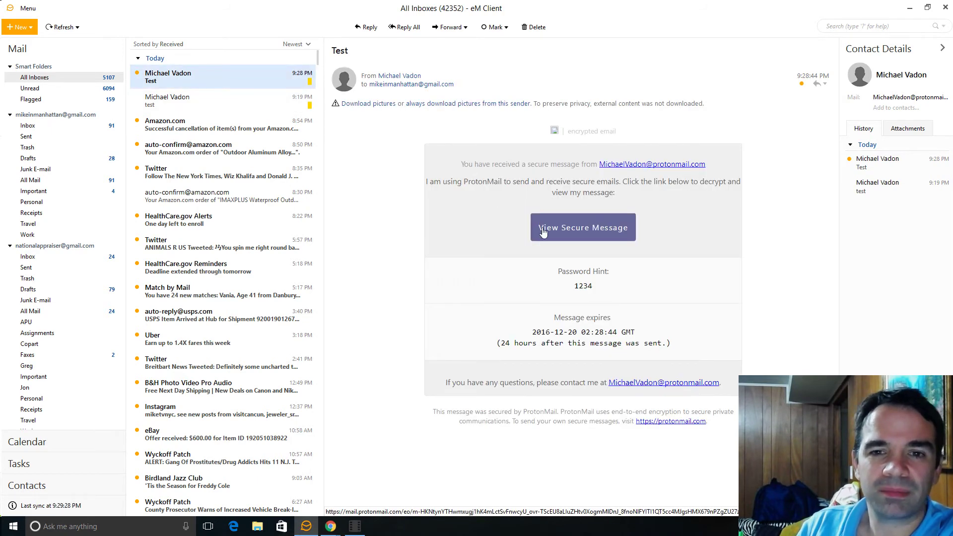
left_click(384, 103)
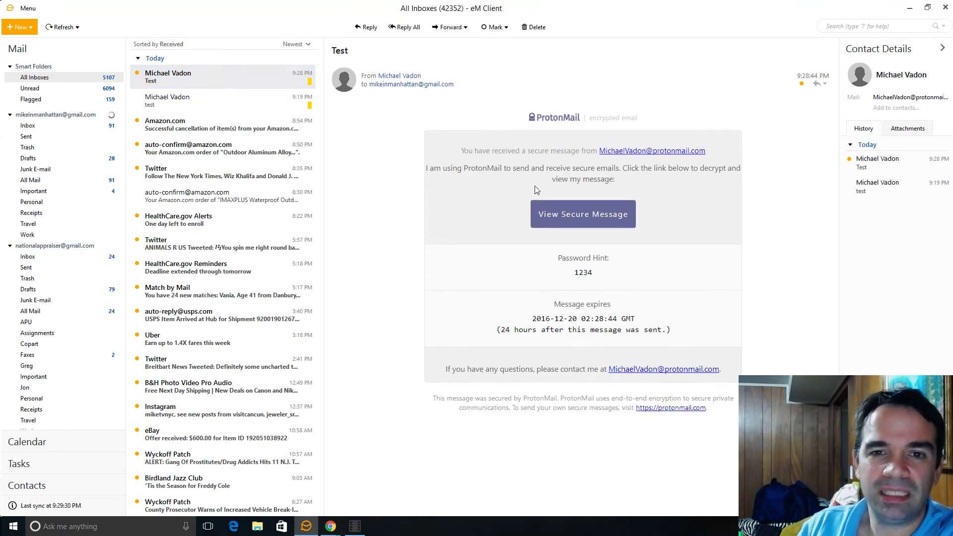
left_click(584, 218)
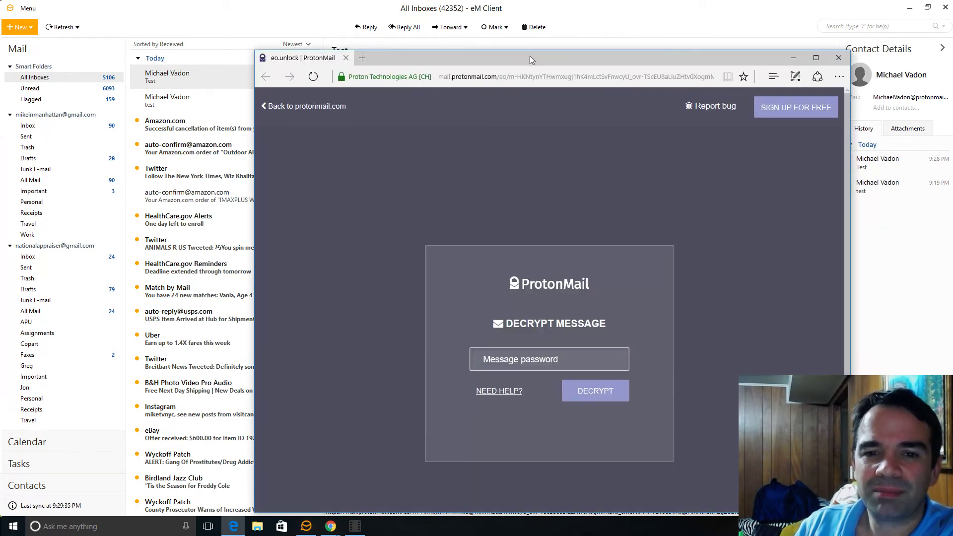
Step: Maximize the browser and enter the four-character message password
double_click(529, 55)
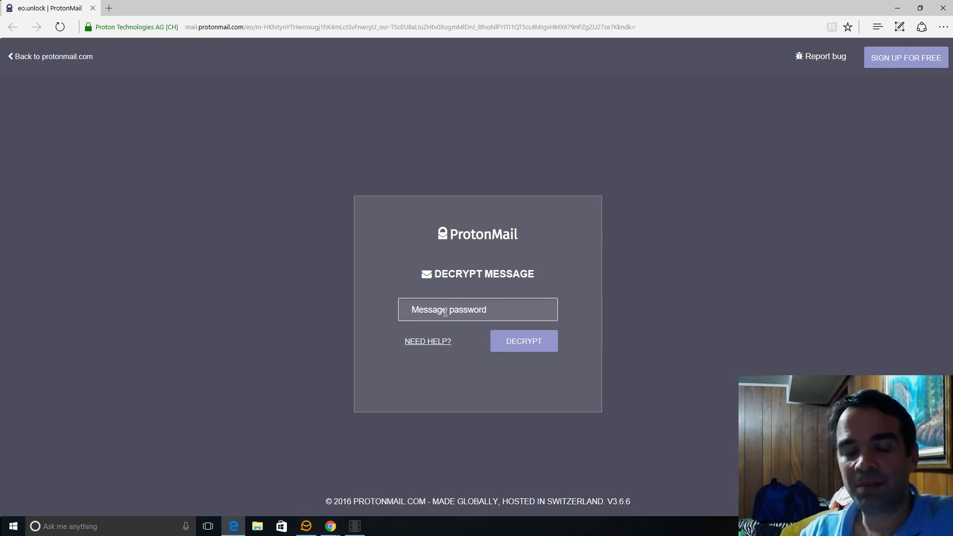
type("••••")
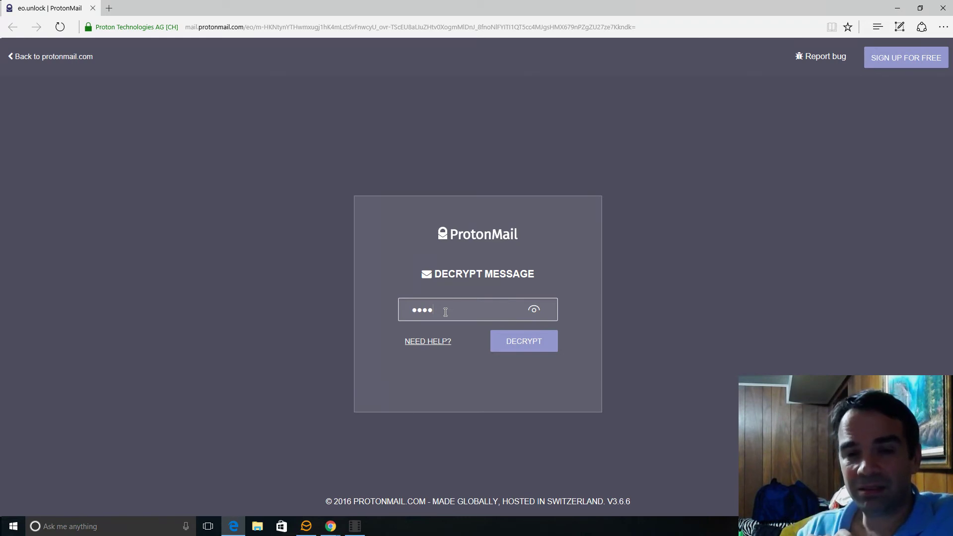
Step: Decrypt the message to show 'This is a test email.', expiring in about 23 hours
left_click(517, 344)
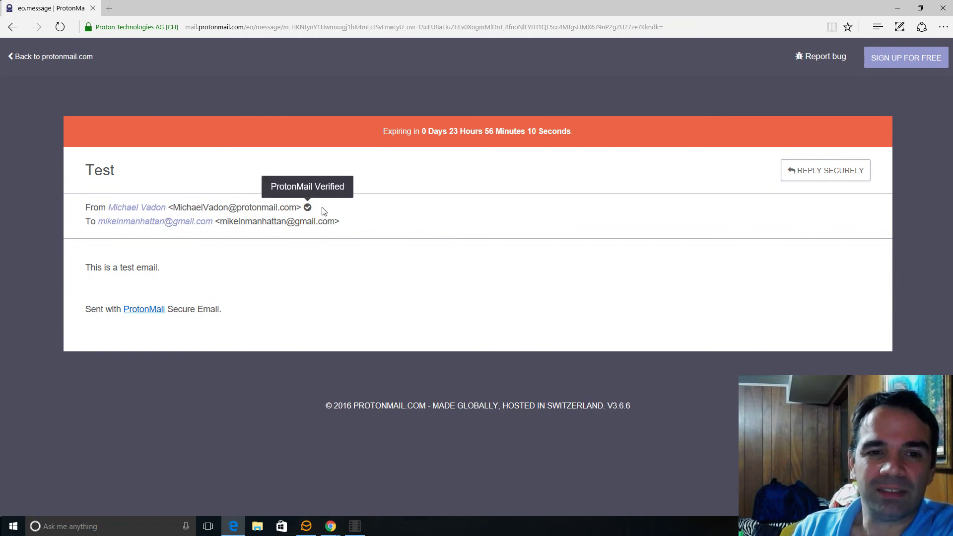
mouse_move(304, 212)
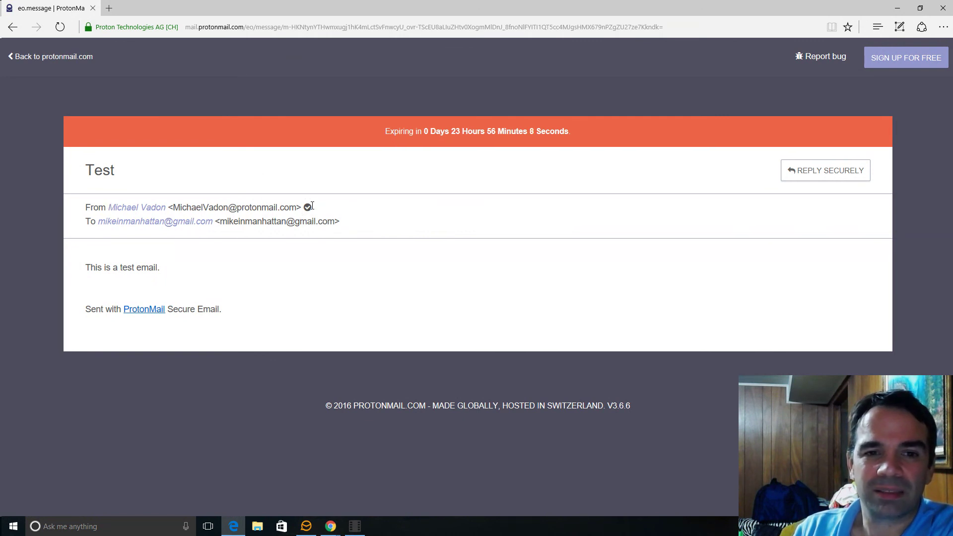